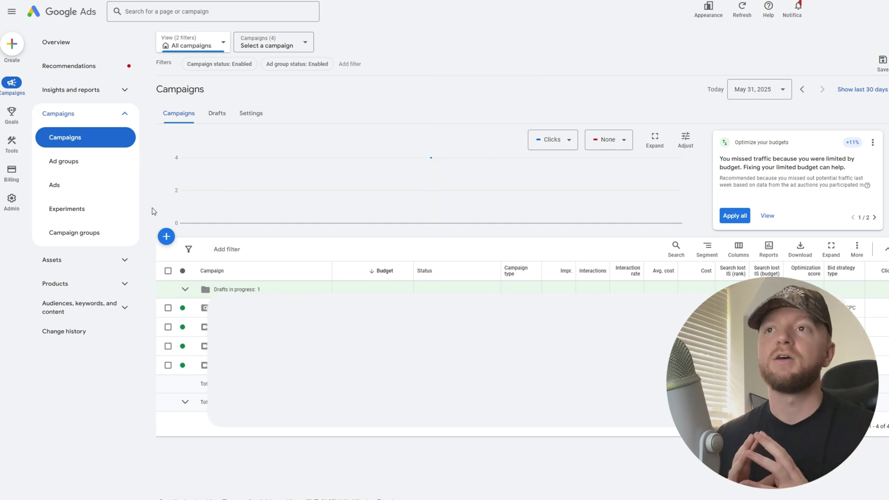
Step: Start a new campaign using the 'Create a campaign without guidance' objective
left_click(166, 237)
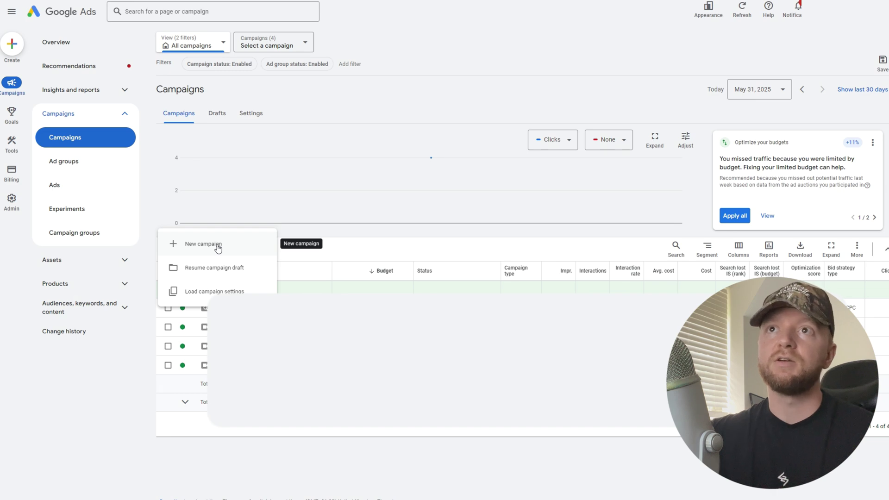
left_click(218, 249)
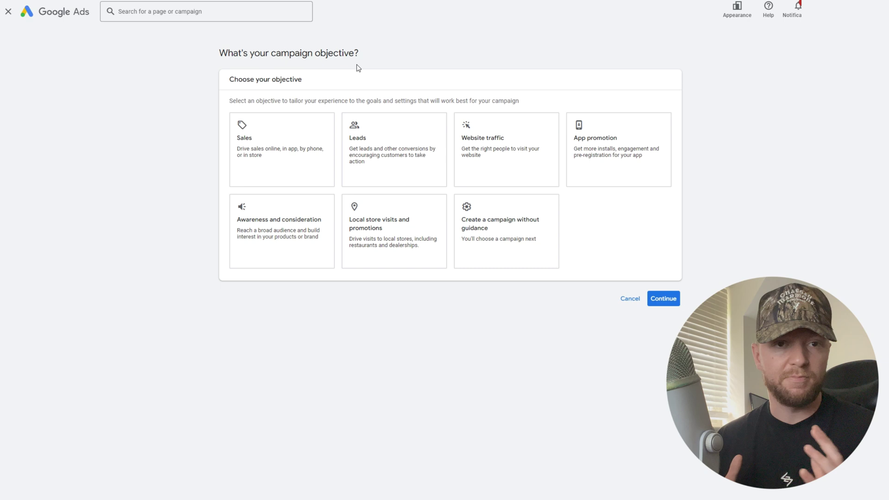
left_click(275, 182)
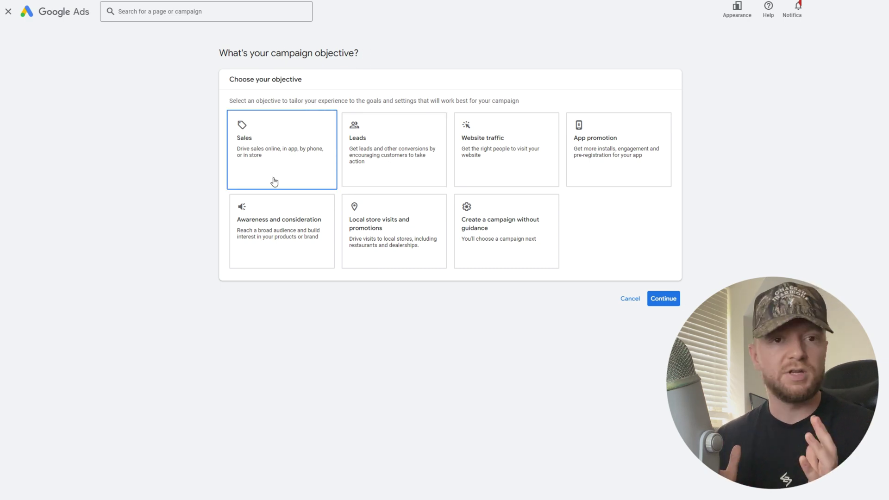
left_click(343, 174)
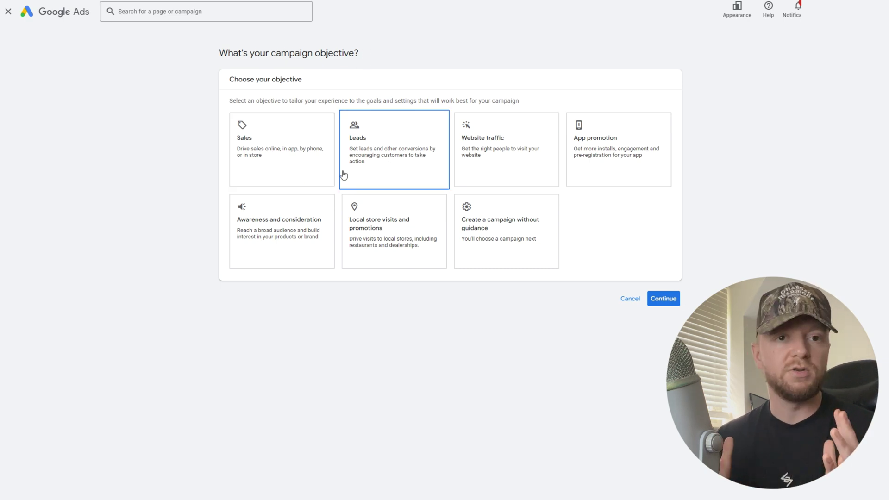
left_click(513, 254)
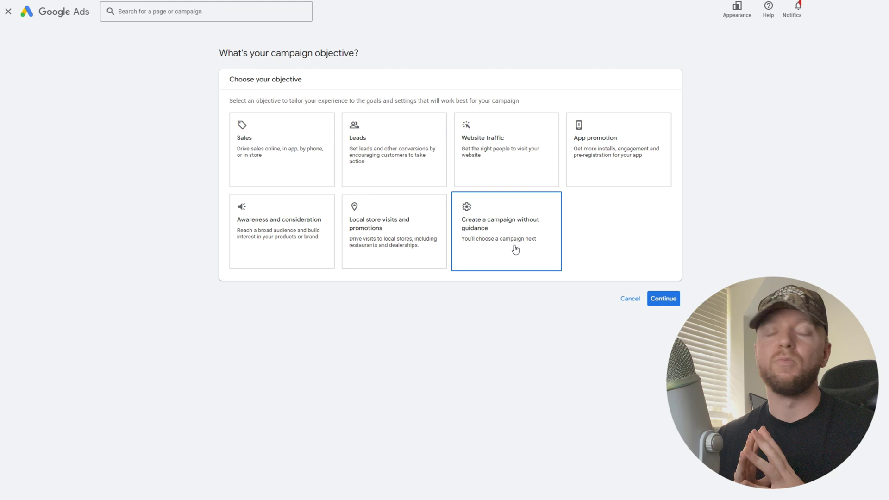
left_click(510, 229)
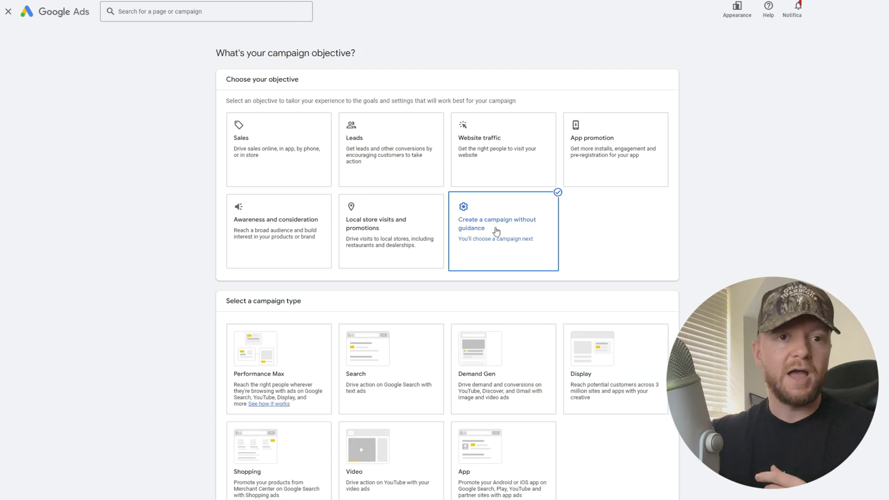
Step: Pick Shopping as the campaign type and scroll to the conversion goals and Add products sections
scroll(495, 230, "down", 1)
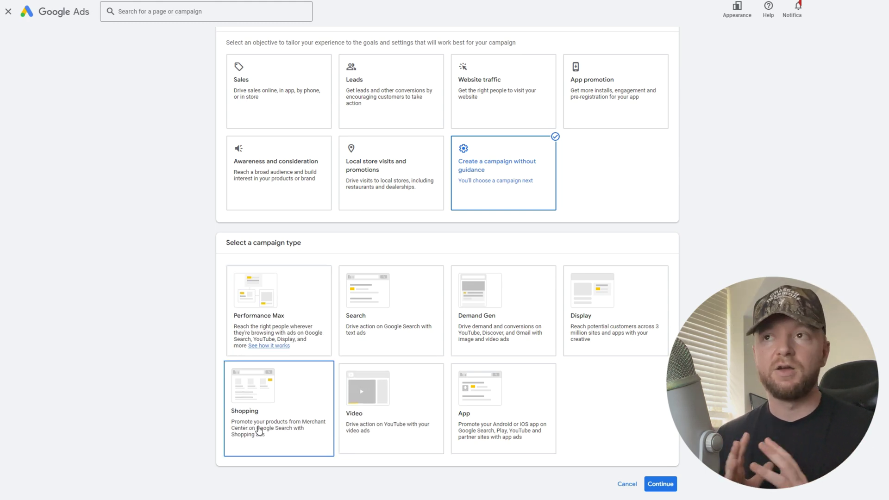
left_click(278, 398)
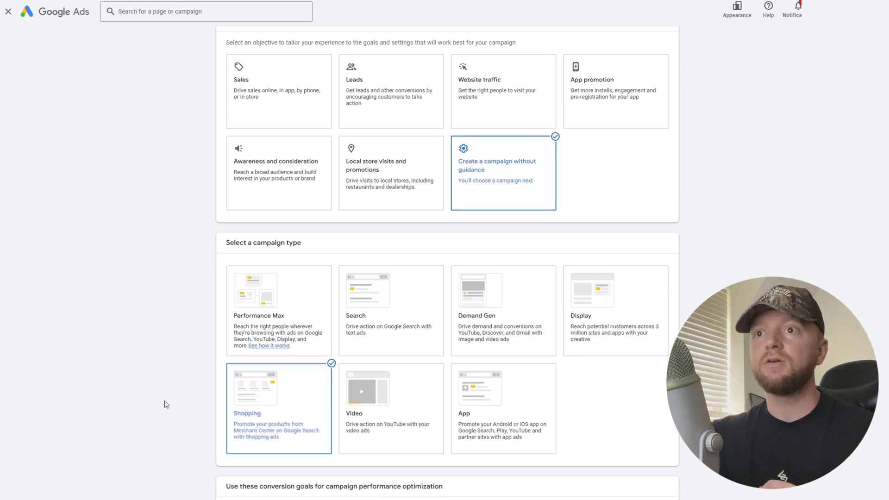
scroll(165, 401, "down", 5)
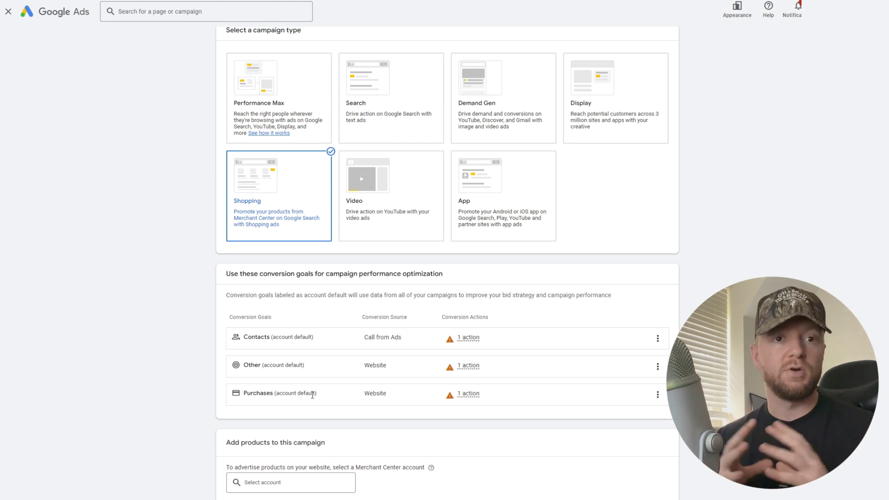
scroll(313, 395, "down", 1)
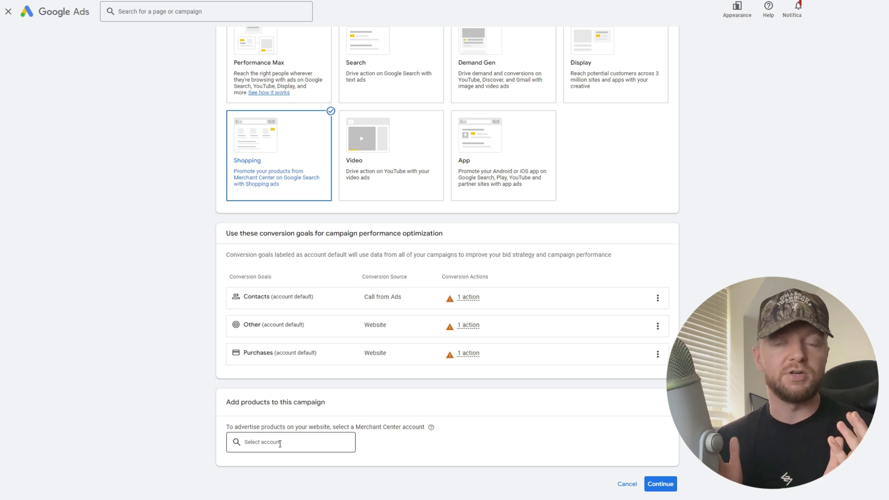
Step: Select The Pawtrait as the Merchant Center account supplying the campaign's products
left_click(294, 442)
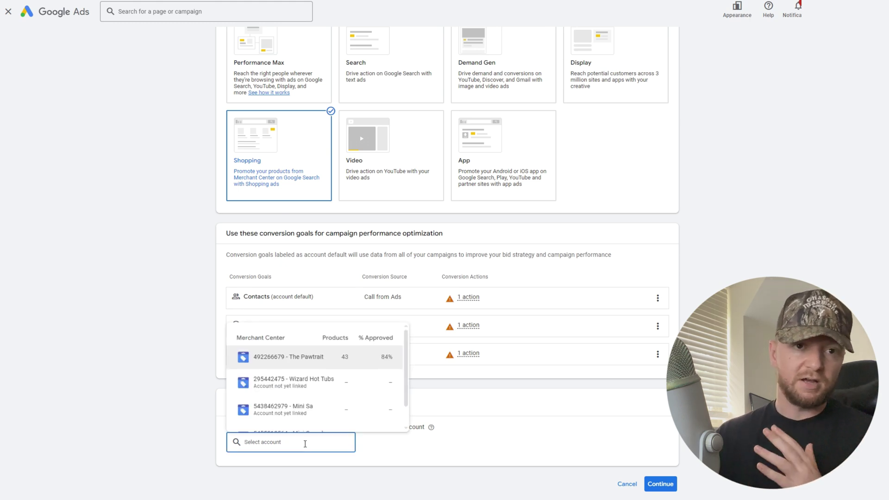
left_click(275, 364)
scroll(153, 380, "down", 3)
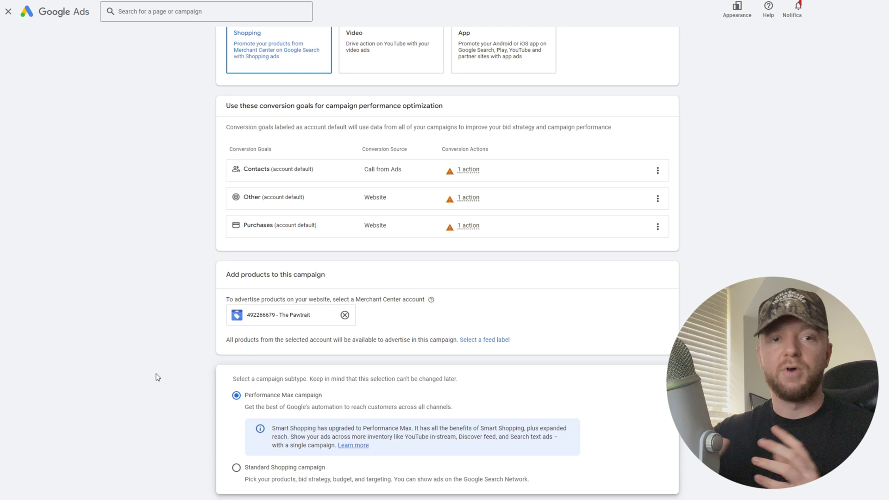
scroll(157, 378, "down", 2)
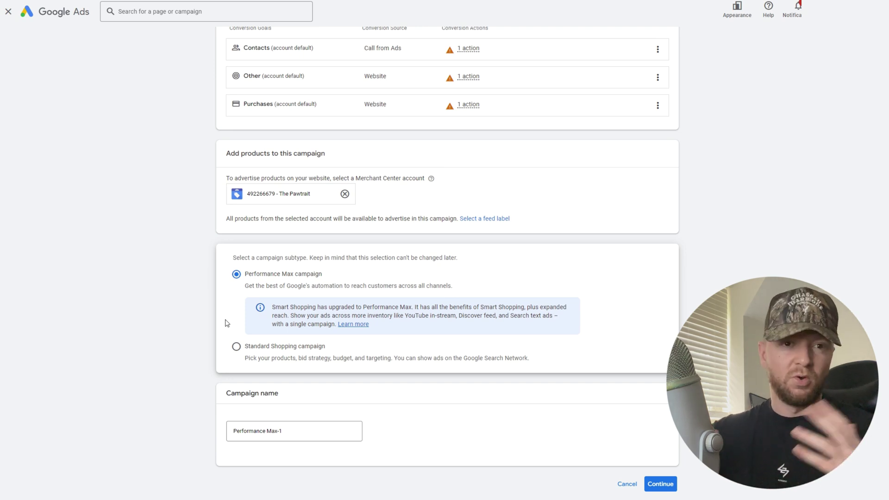
Step: Switch the subtype from Performance Max to Standard Shopping and continue to settings
left_click(235, 347)
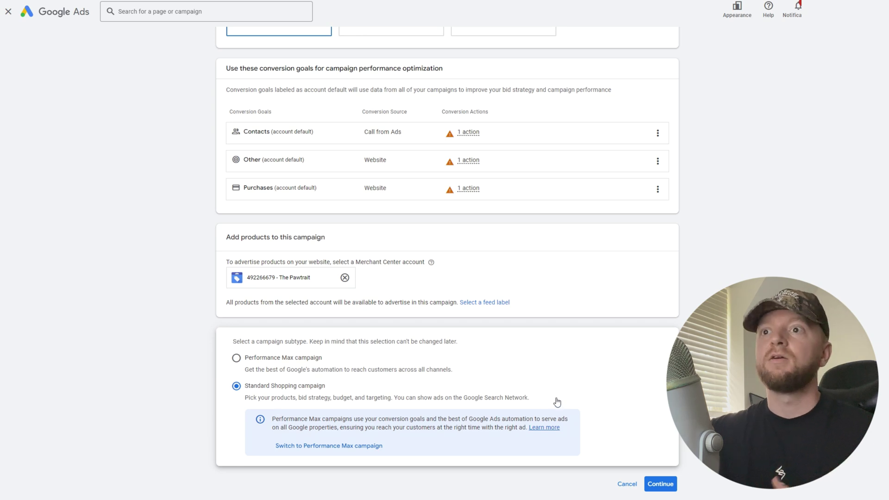
left_click(664, 490)
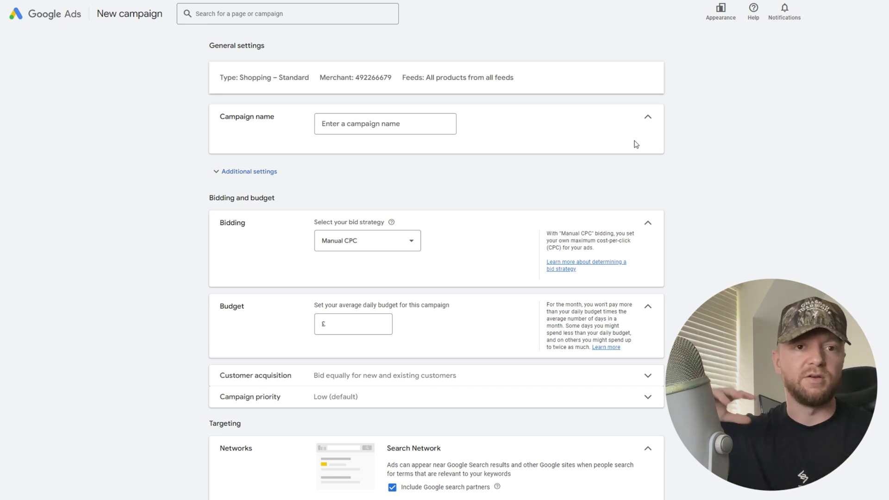
Step: Enter 'SC- Dog Beds' as the campaign name
left_click(363, 126)
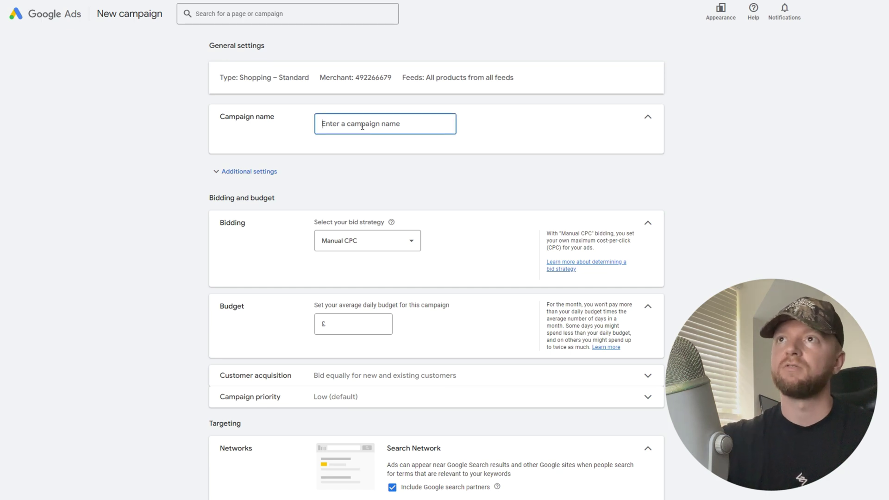
type("S")
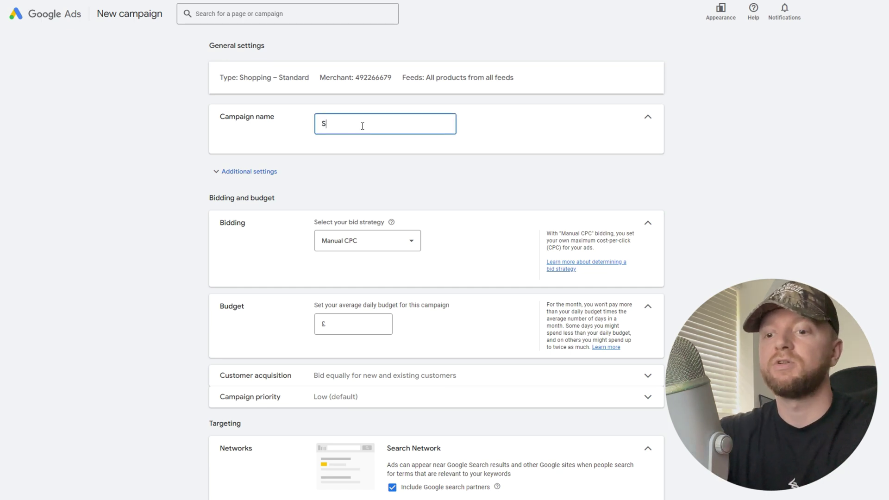
type("C-")
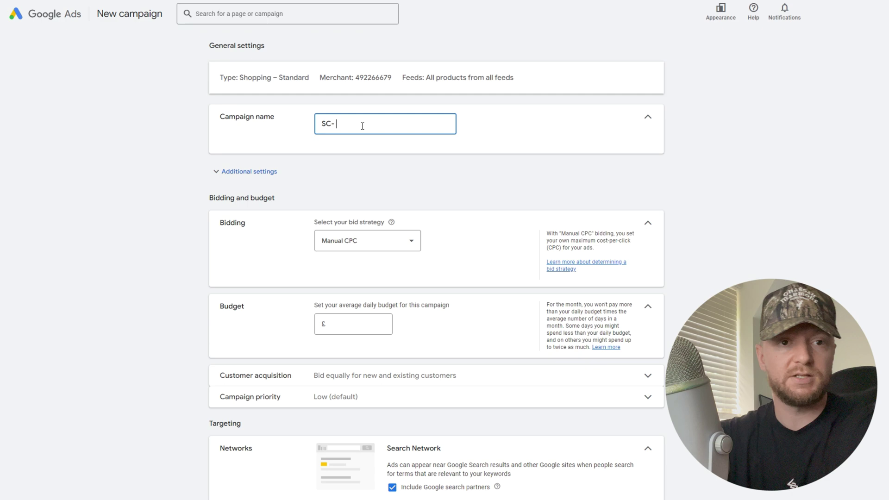
type(" Dog Beds")
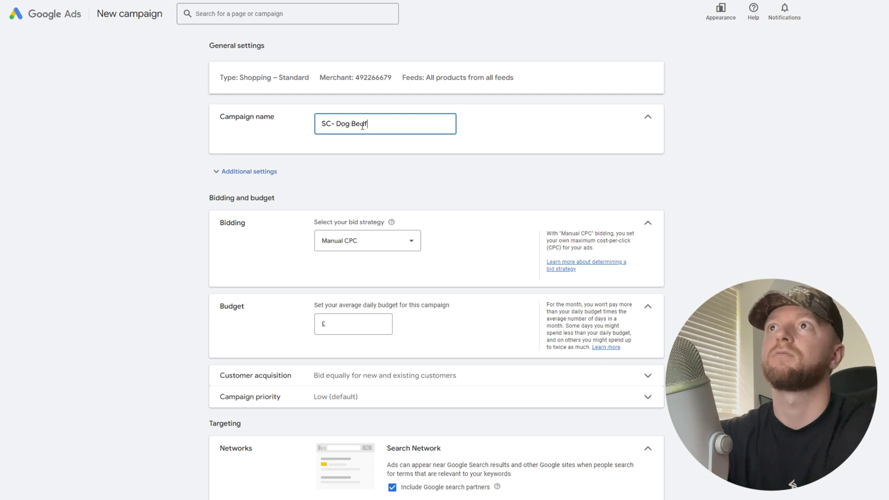
left_click(426, 177)
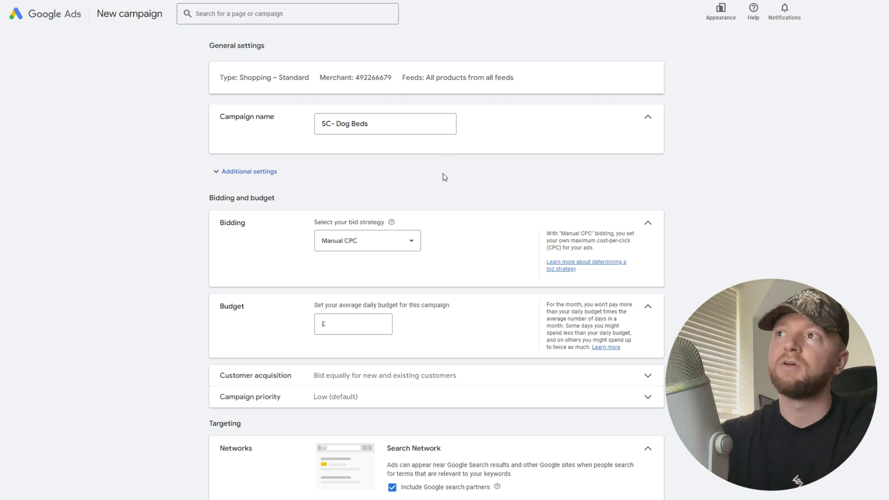
Step: Use Maximize clicks bidding with a £5.00 maximum CPC bid limit
left_click(400, 241)
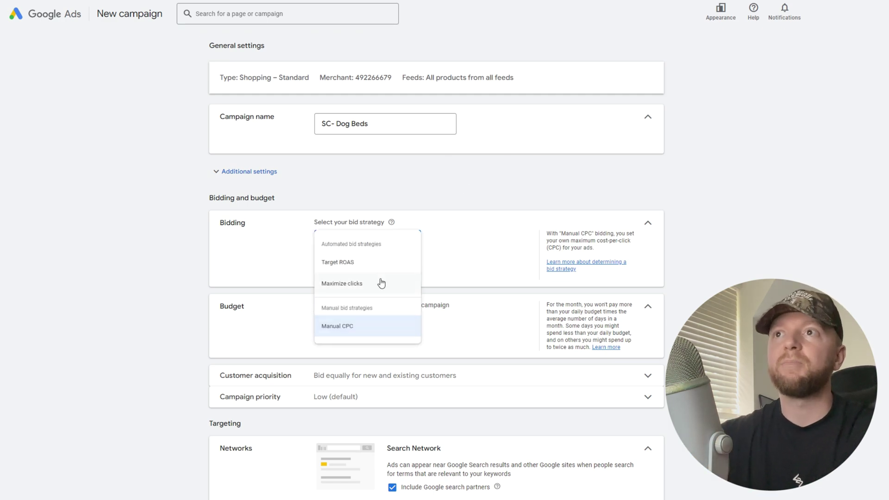
mouse_move(369, 268)
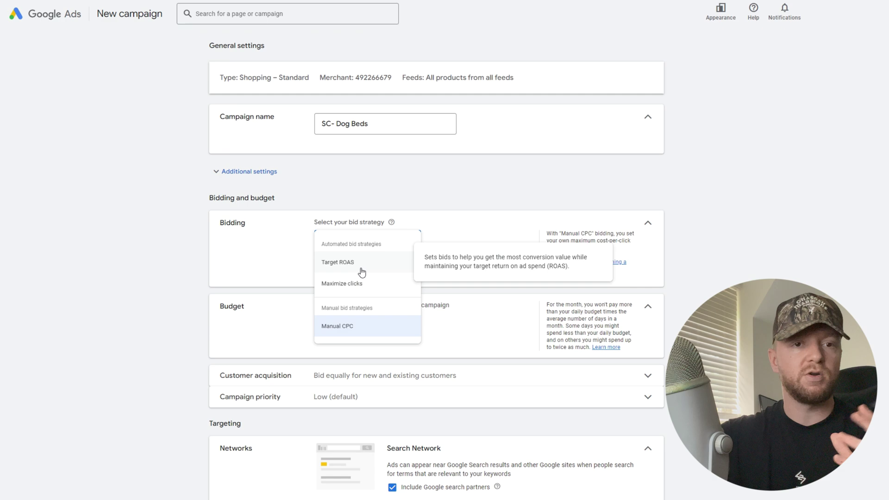
left_click(368, 287)
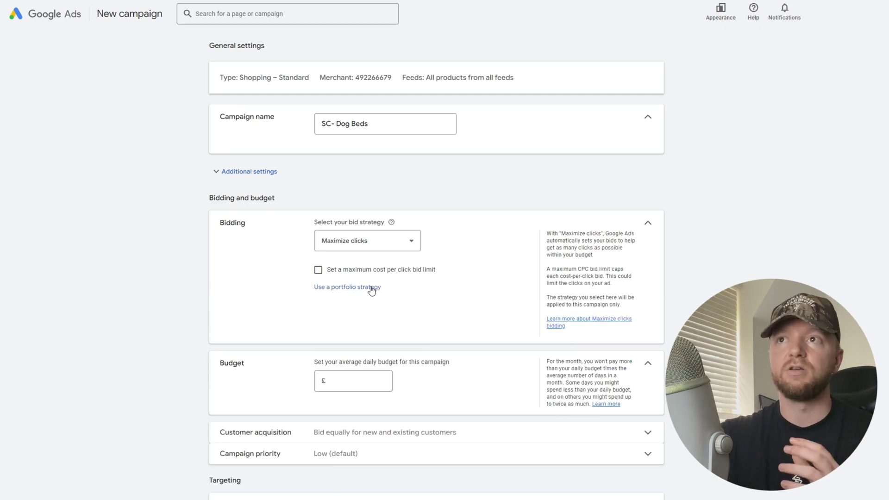
left_click(411, 246)
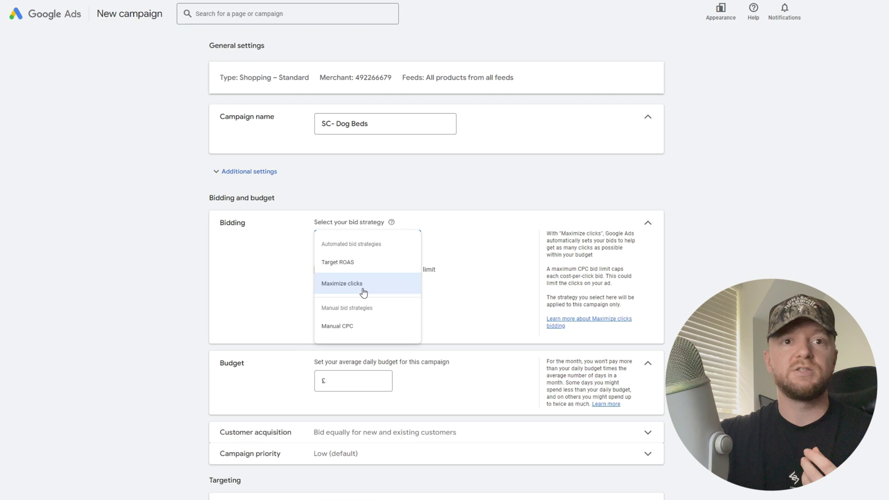
left_click(382, 288)
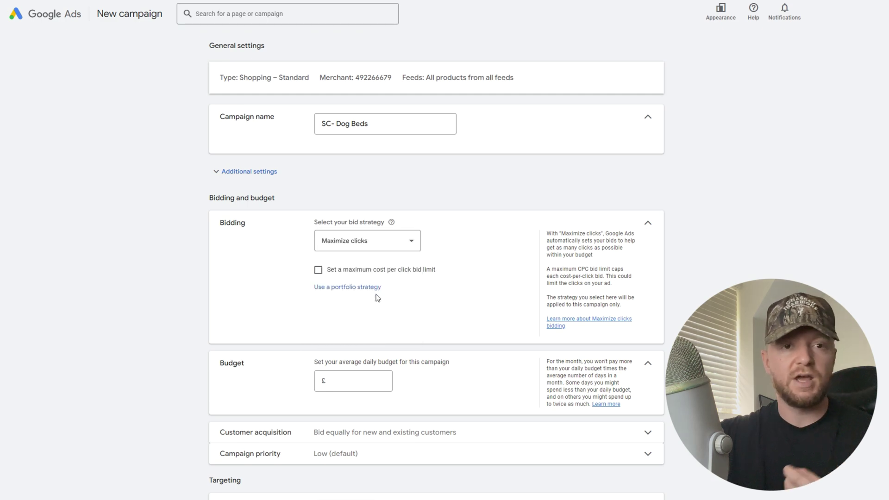
left_click(318, 271)
left_click(355, 307)
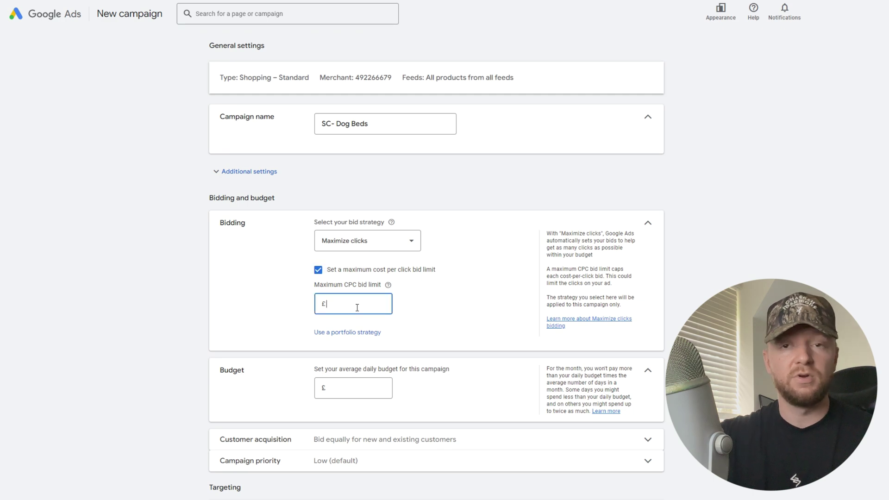
type("5")
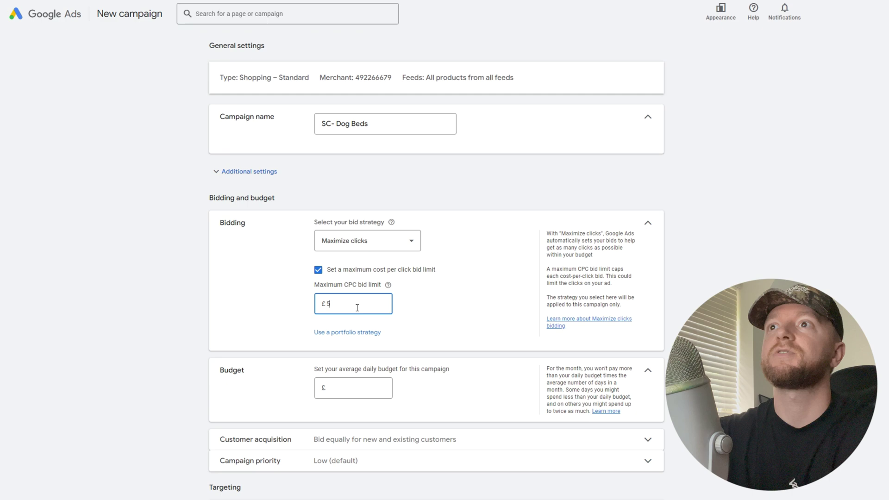
key("Return")
scroll(505, 294, "down", 3)
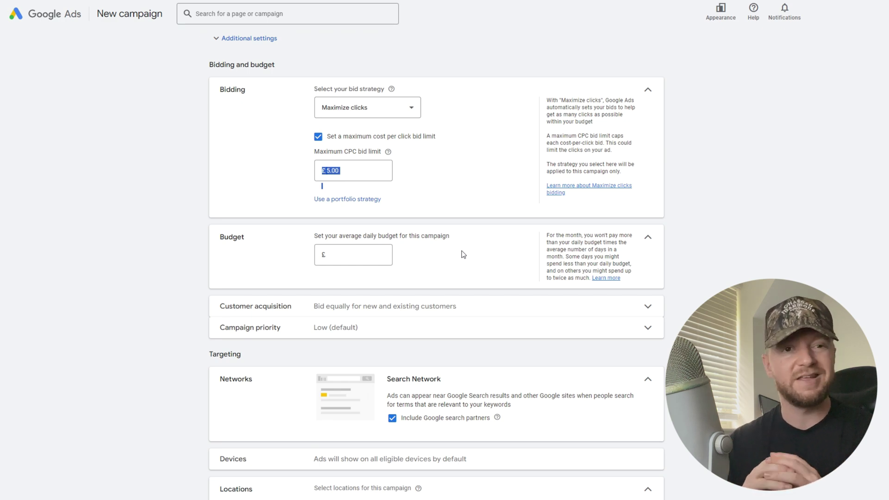
Step: Enter £50.00 as the average daily budget
left_click(346, 258)
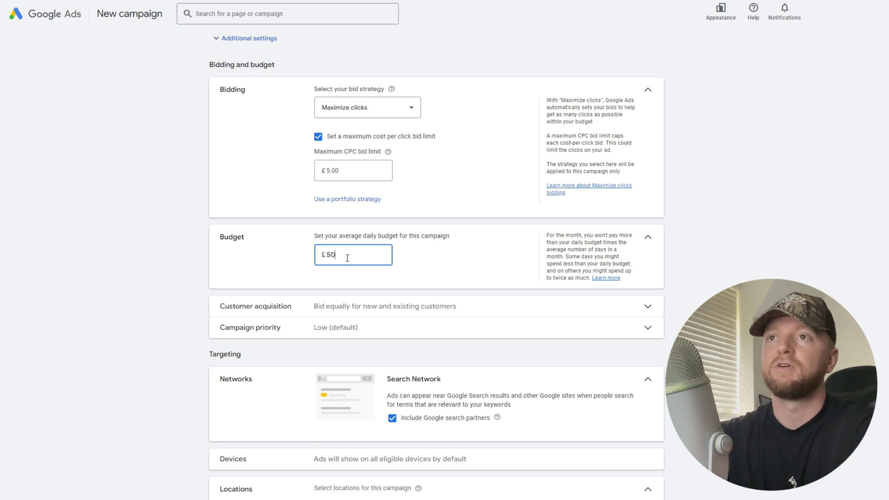
left_click(448, 269)
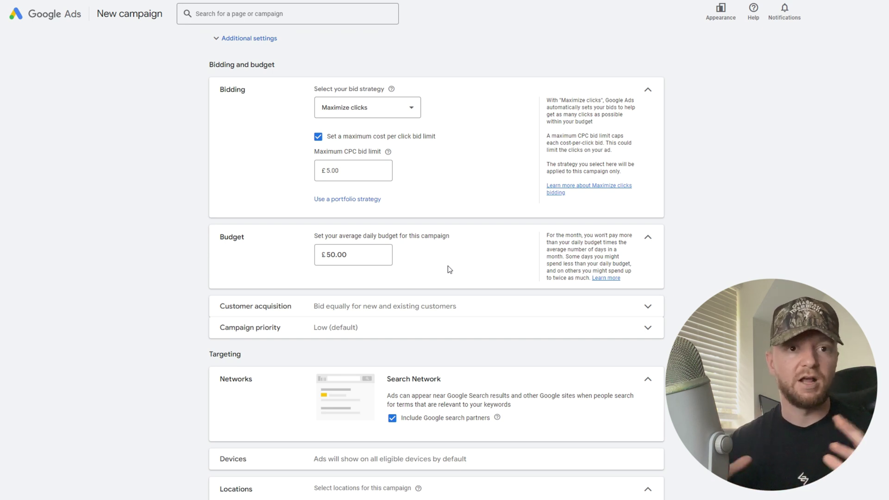
Step: Glance at Customer acquisition, then expand Campaign priority showing Low (default) selected
scroll(444, 267, "down", 1)
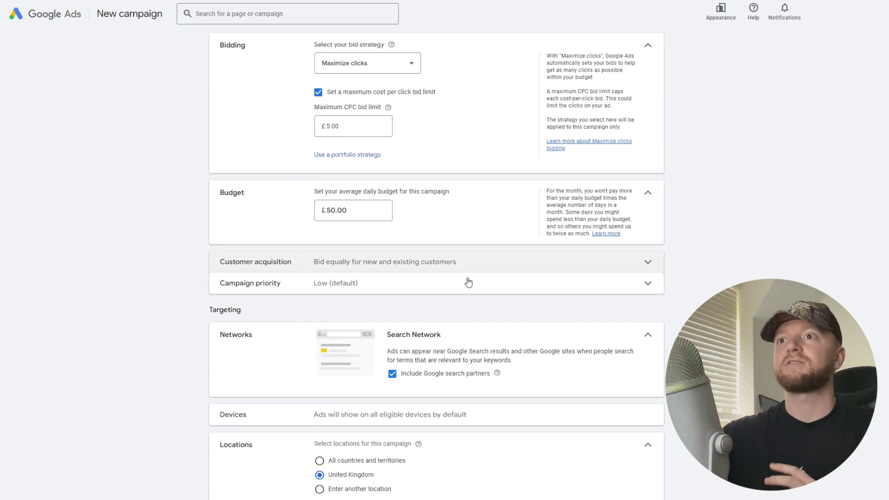
left_click(476, 265)
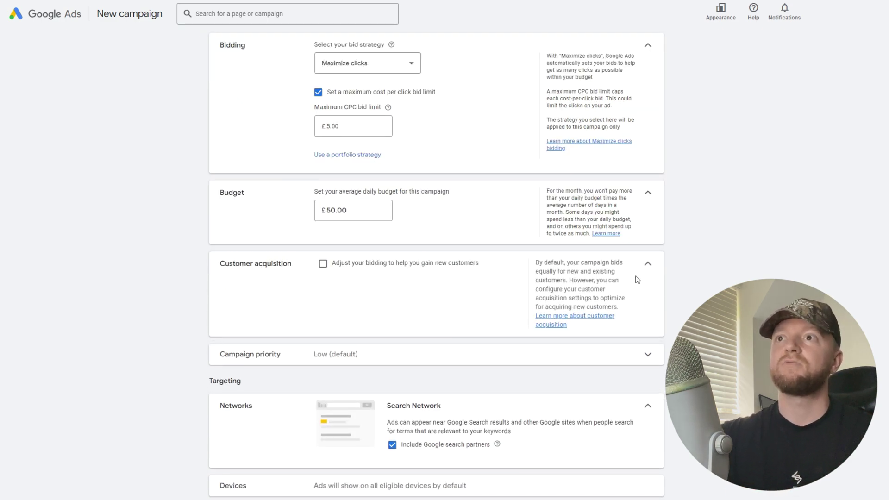
left_click(652, 263)
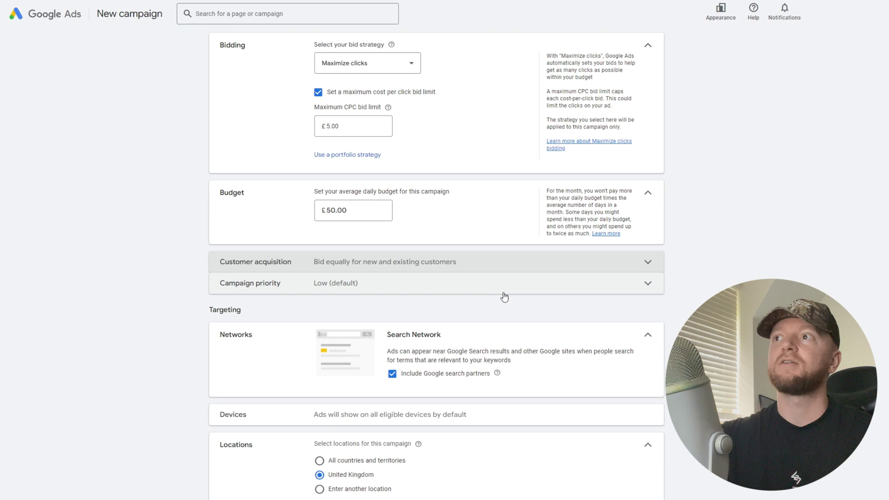
left_click(504, 295)
scroll(457, 293, "down", 1)
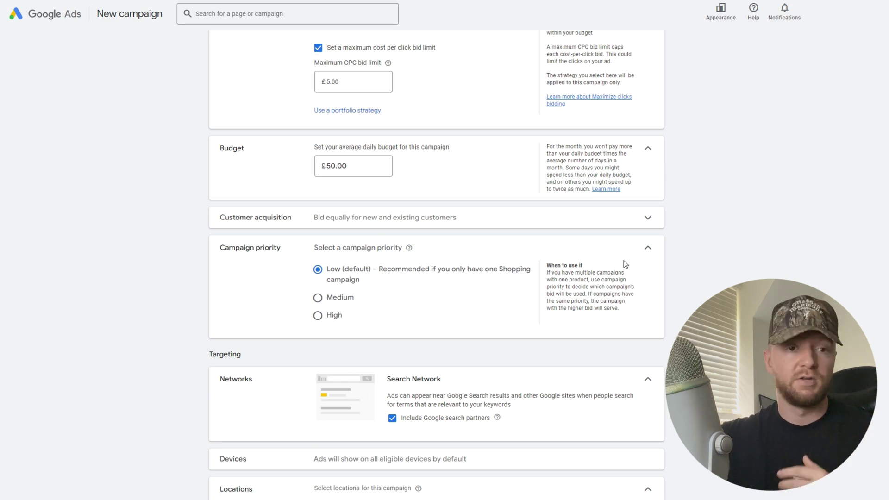
Step: Collapse Campaign priority at Low (default) and scroll down to the Locations settings
left_click(648, 248)
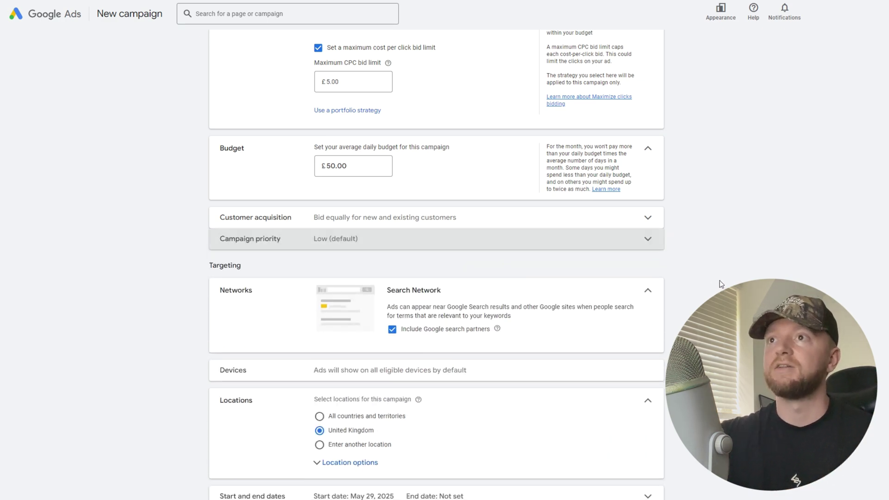
scroll(719, 287, "down", 1)
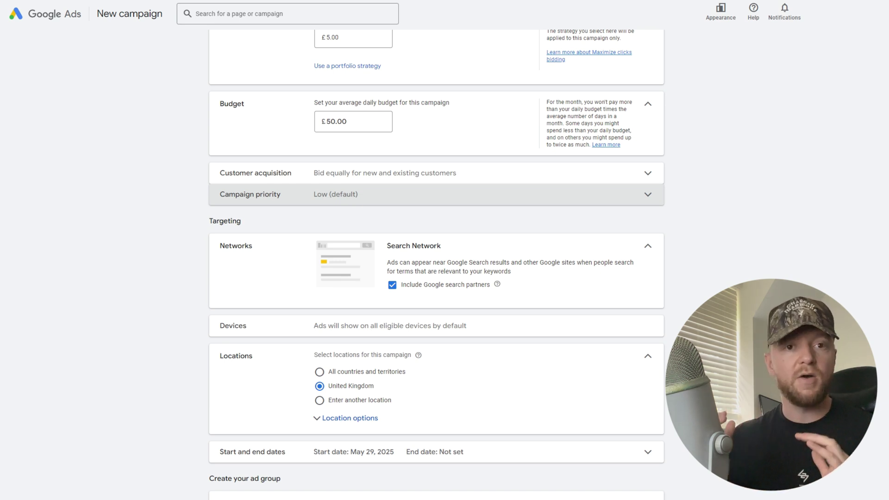
Step: Untick Google search partners and keep location targeting to people in the United Kingdom
left_click(392, 284)
scroll(878, 252, "down", 1)
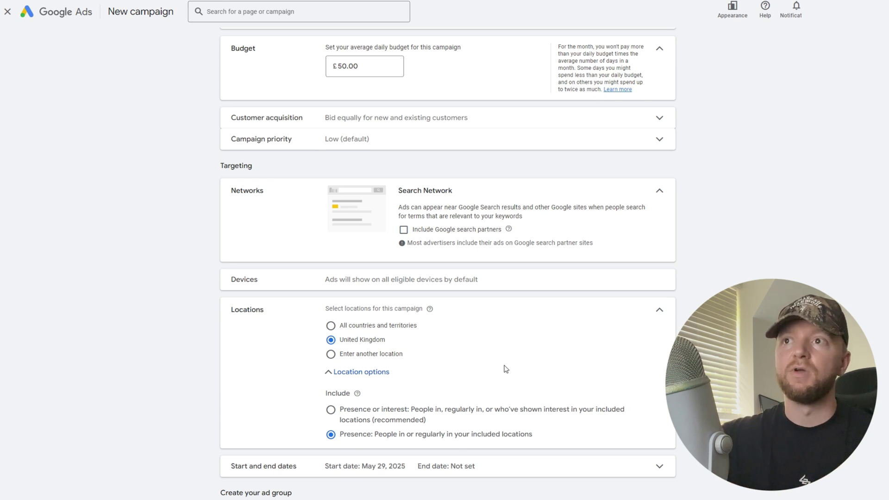
scroll(505, 369, "down", 1)
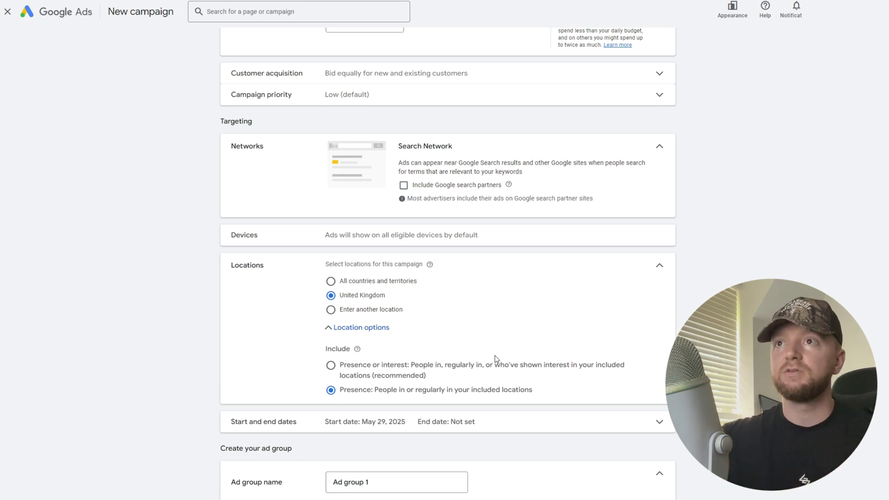
Step: Open the start and end dates settings for the SC- Dog Beds campaign
left_click(512, 420)
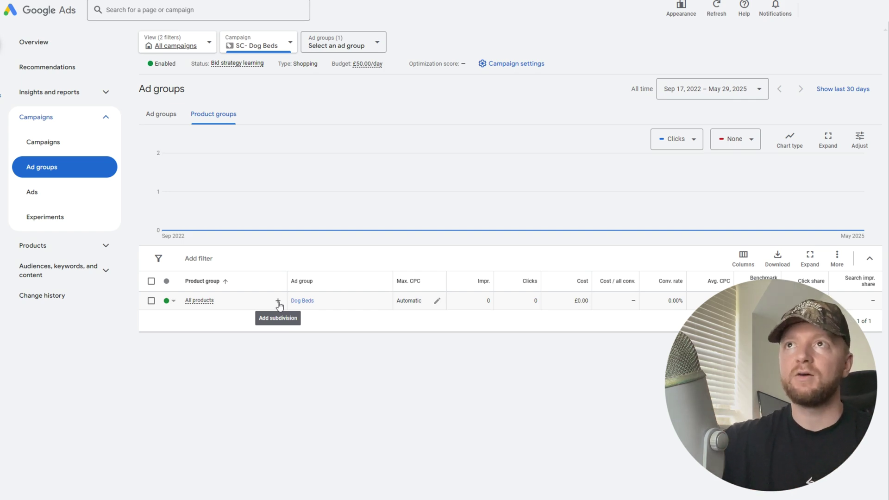
Step: Subdivide All products by product type into fine art and everything else, saving with Automatic bids
left_click(278, 301)
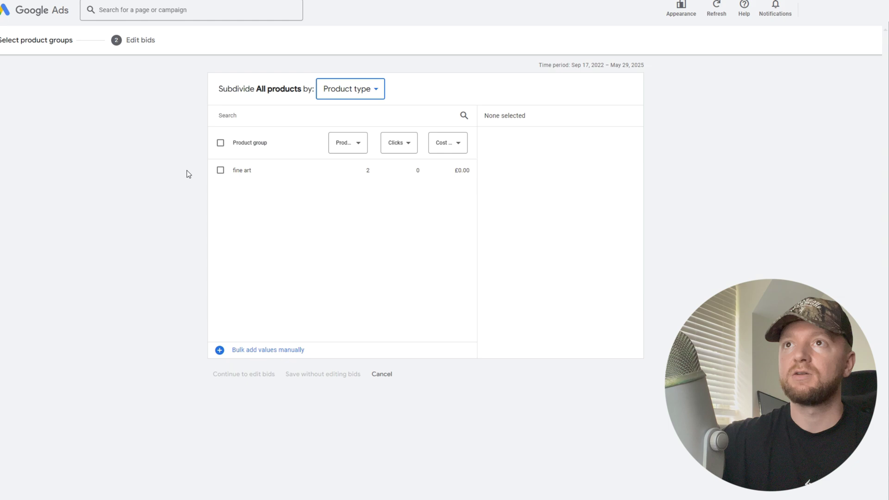
left_click(221, 170)
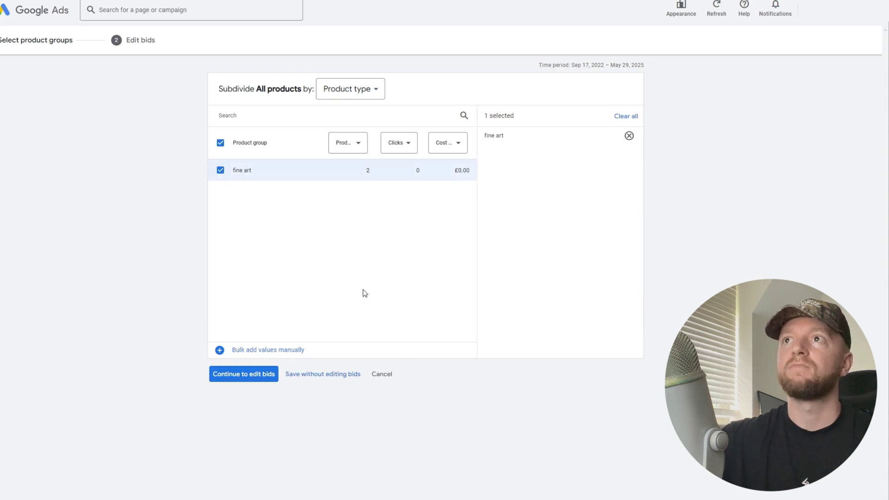
left_click(266, 375)
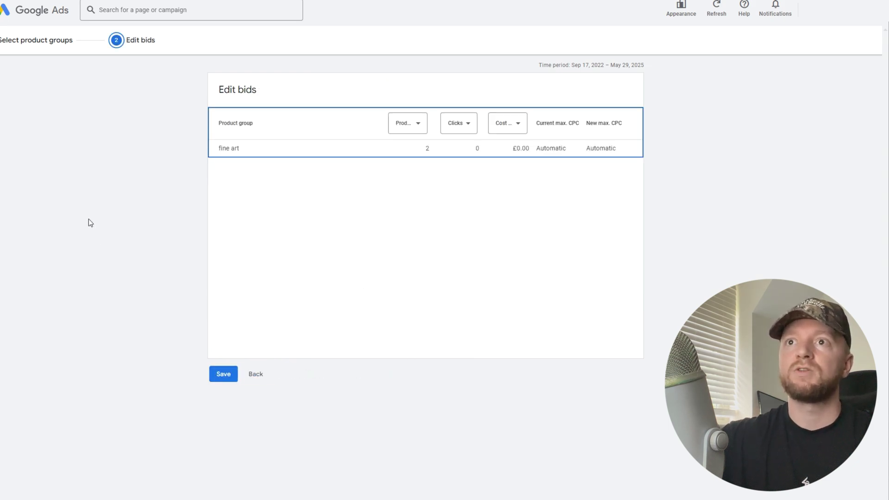
left_click(222, 379)
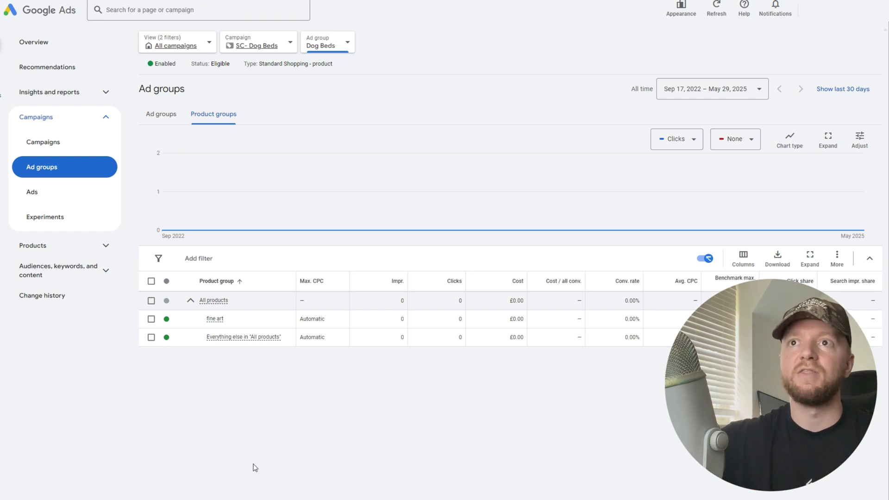
Step: Set the 'Everything else in All products' group to Excluded
left_click(166, 337)
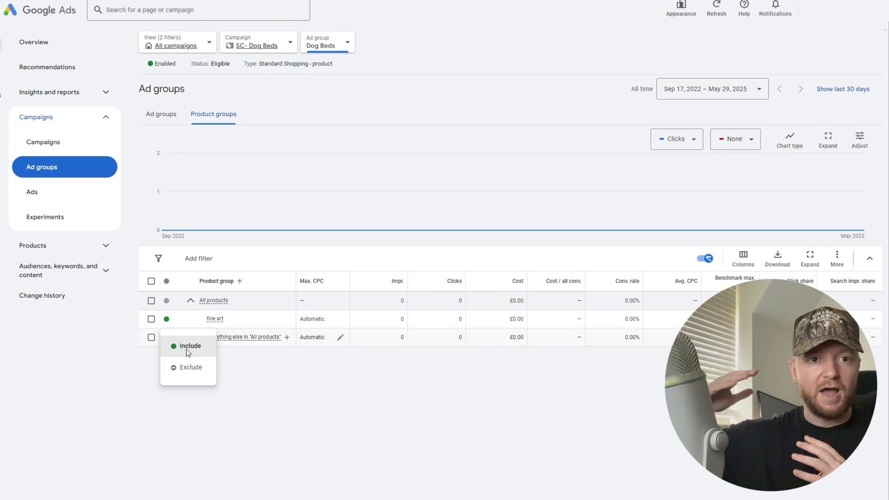
left_click(189, 368)
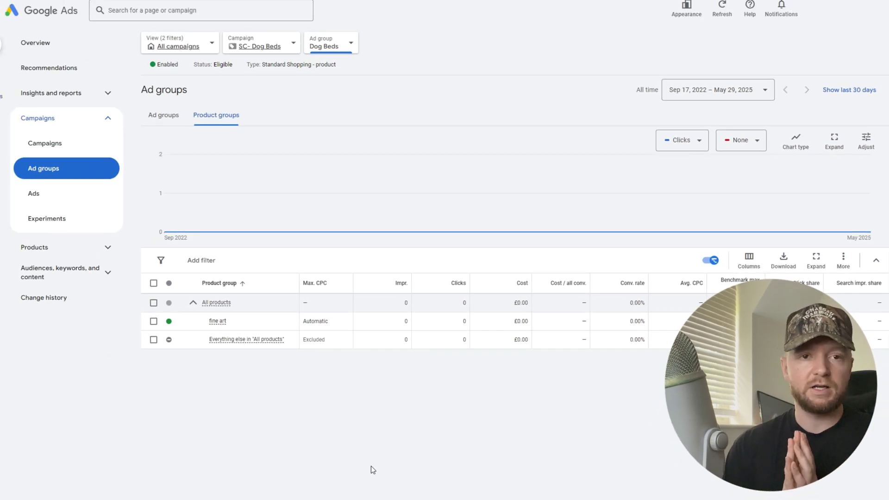
mouse_move(220, 329)
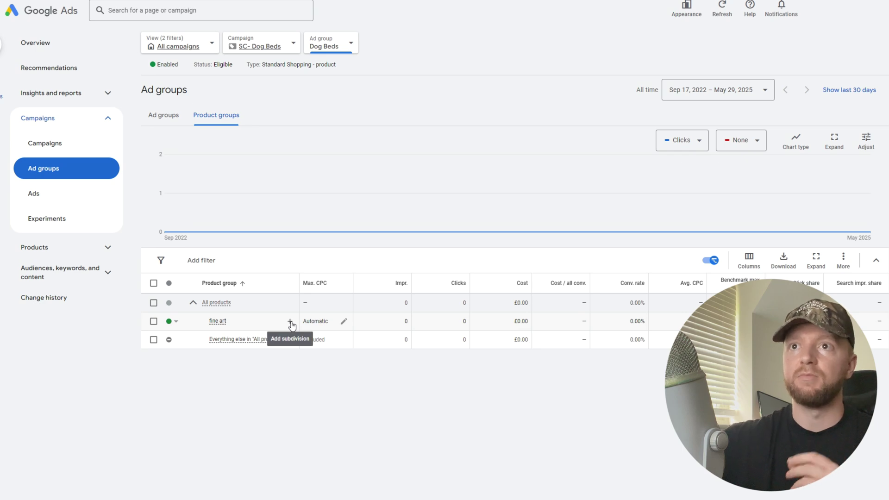
Step: Split fine art by Item ID into Copy of Pet Portrait Illustration and Watercolour Pet Portrait, then save
left_click(291, 321)
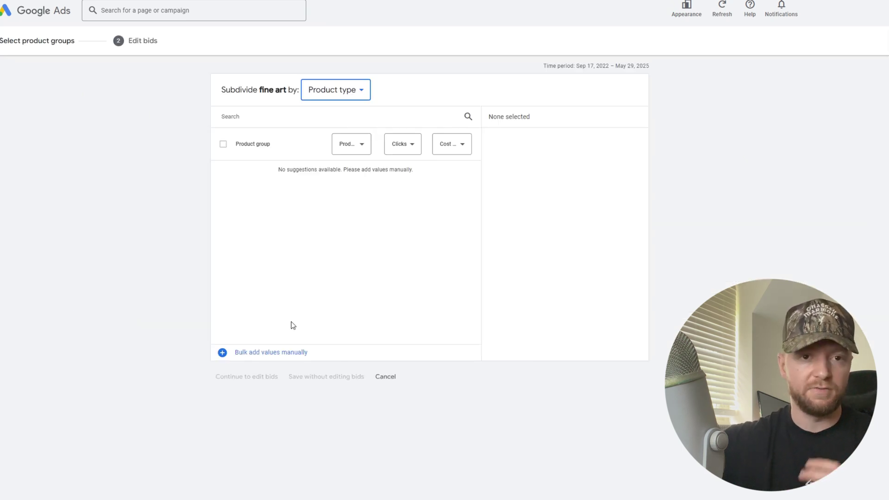
left_click(345, 93)
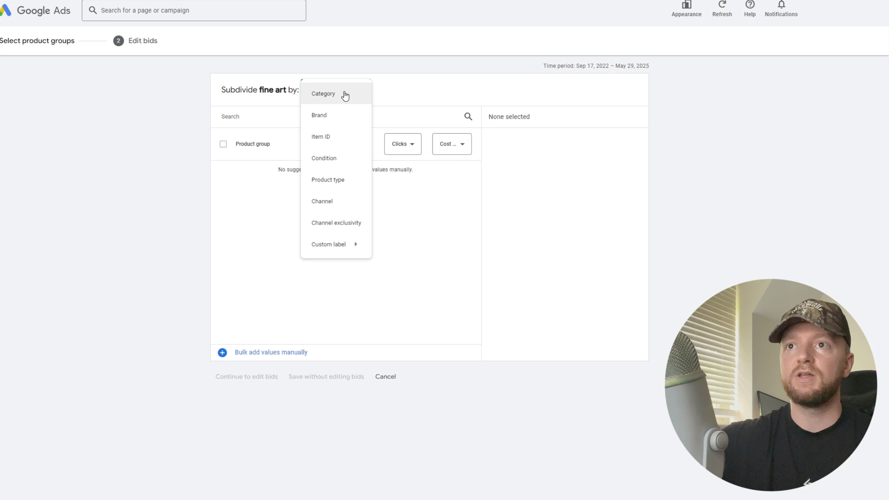
left_click(340, 141)
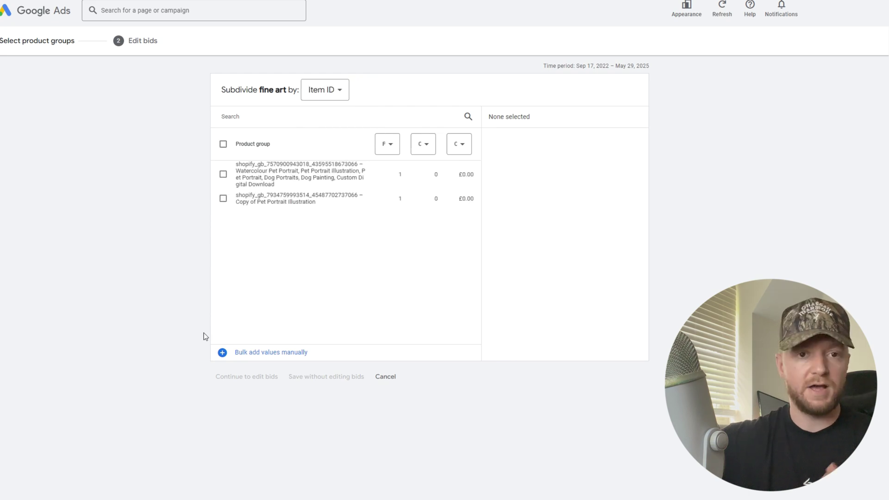
left_click(223, 198)
left_click(223, 175)
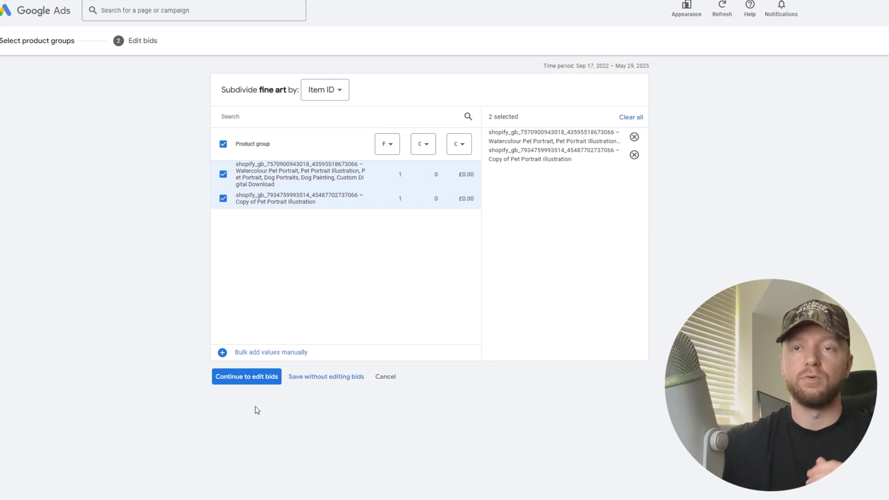
left_click(246, 376)
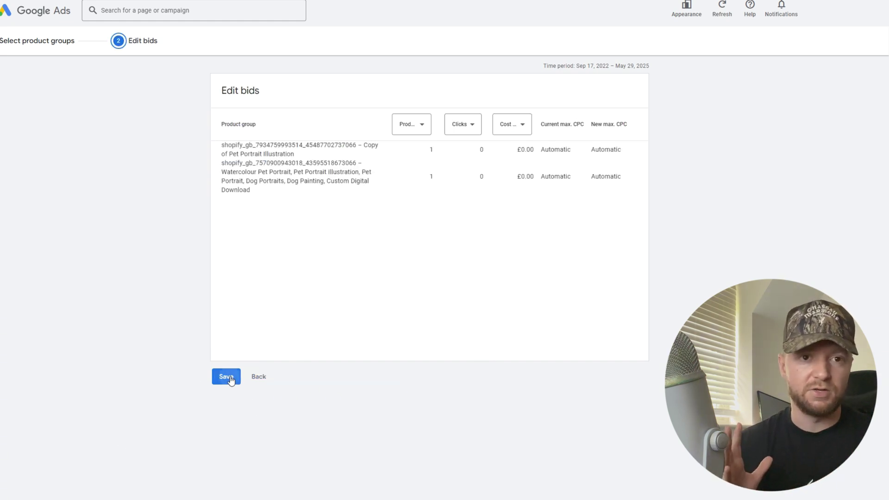
left_click(234, 377)
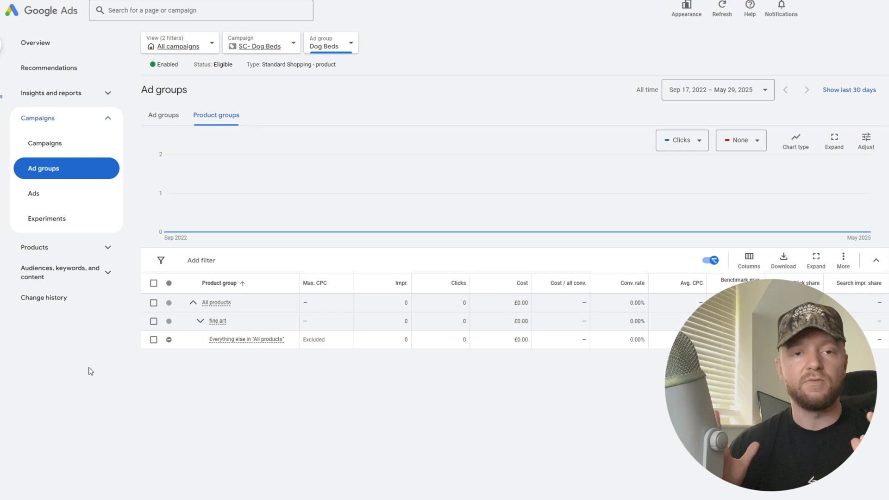
Step: Expand fine art to list its two item-ID groups and everything else in fine art
left_click(200, 321)
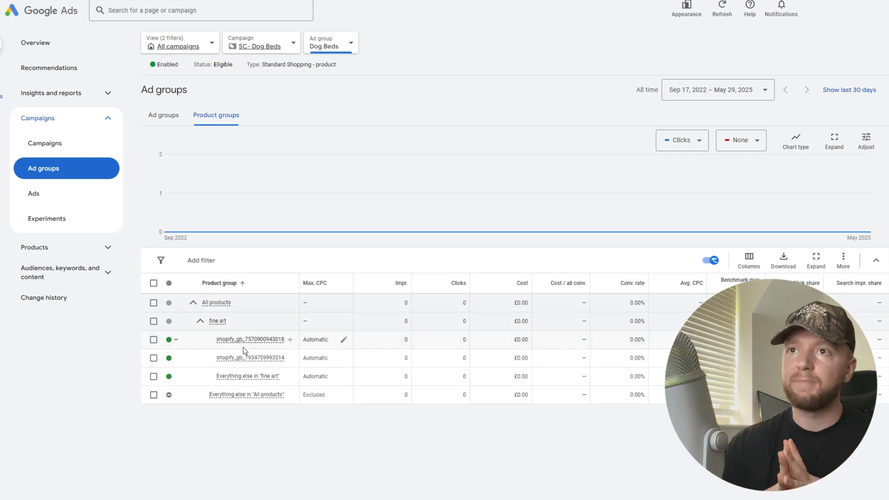